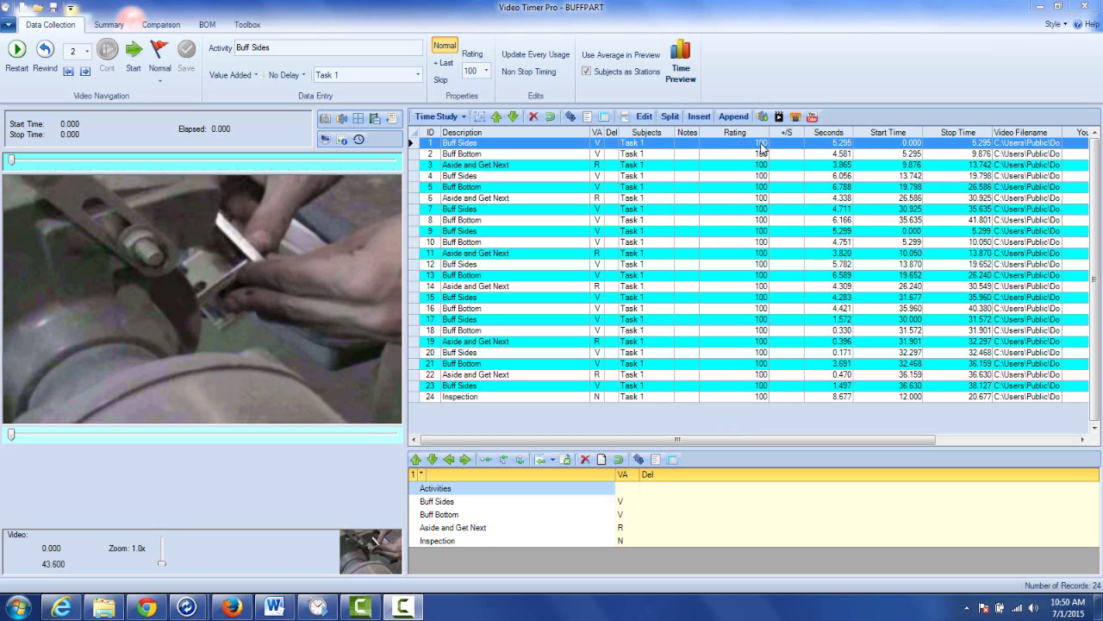
- Apply a 90 rating to BUFFPART elements 1 through 5, leaving the rest at 100
double_click(762, 148)
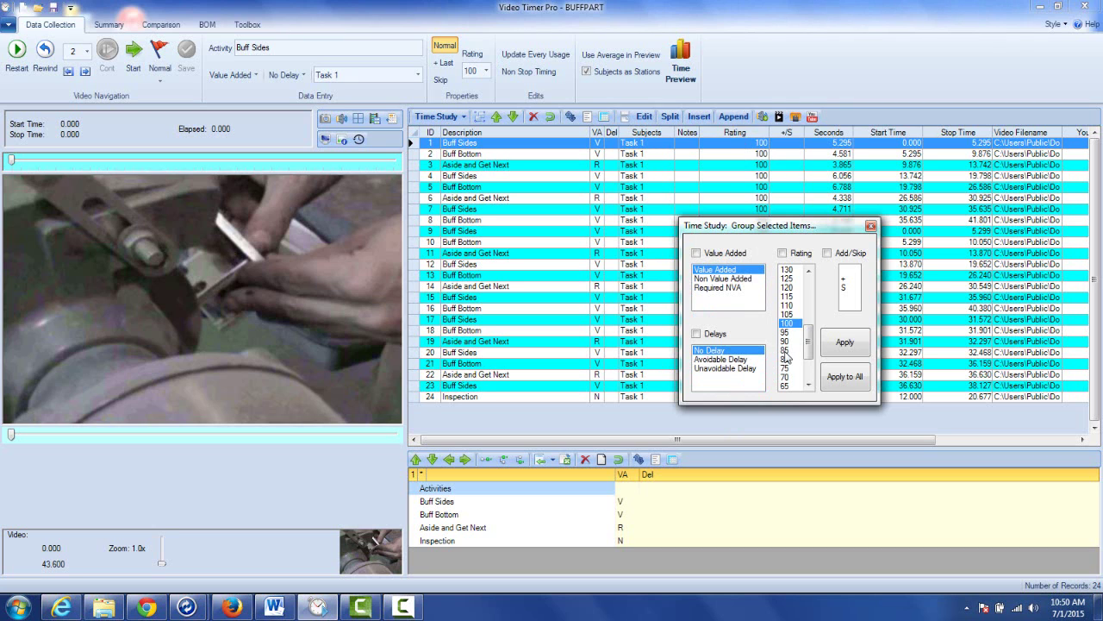
left_click(785, 341)
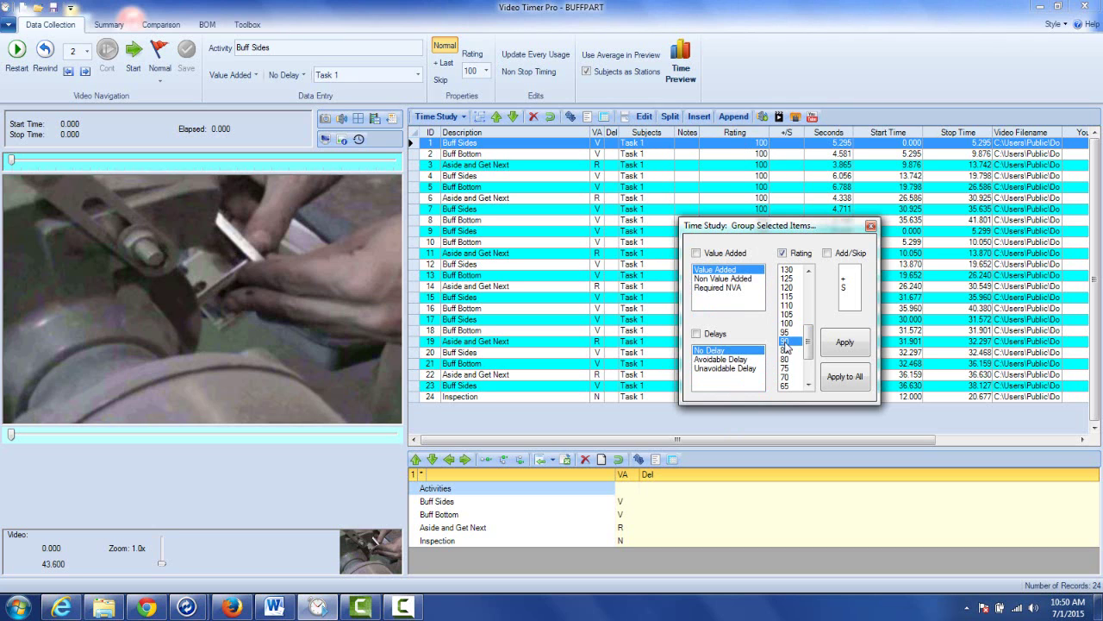
left_click(841, 344)
left_click(841, 344)
left_click(841, 344)
left_click(841, 344)
left_click(840, 344)
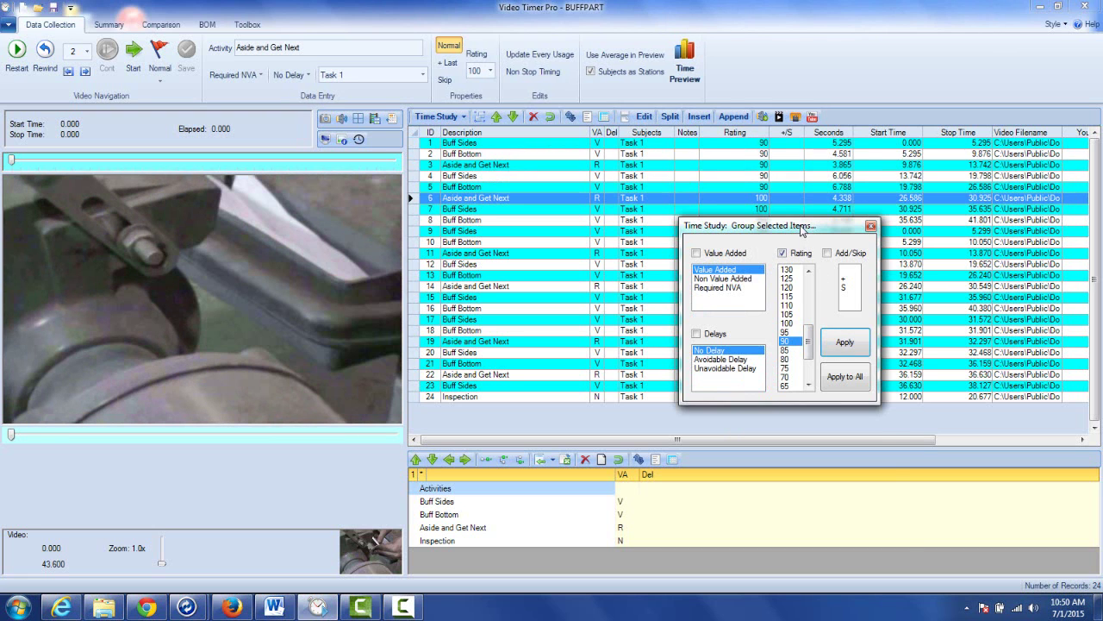
left_click_drag(800, 228, 830, 385)
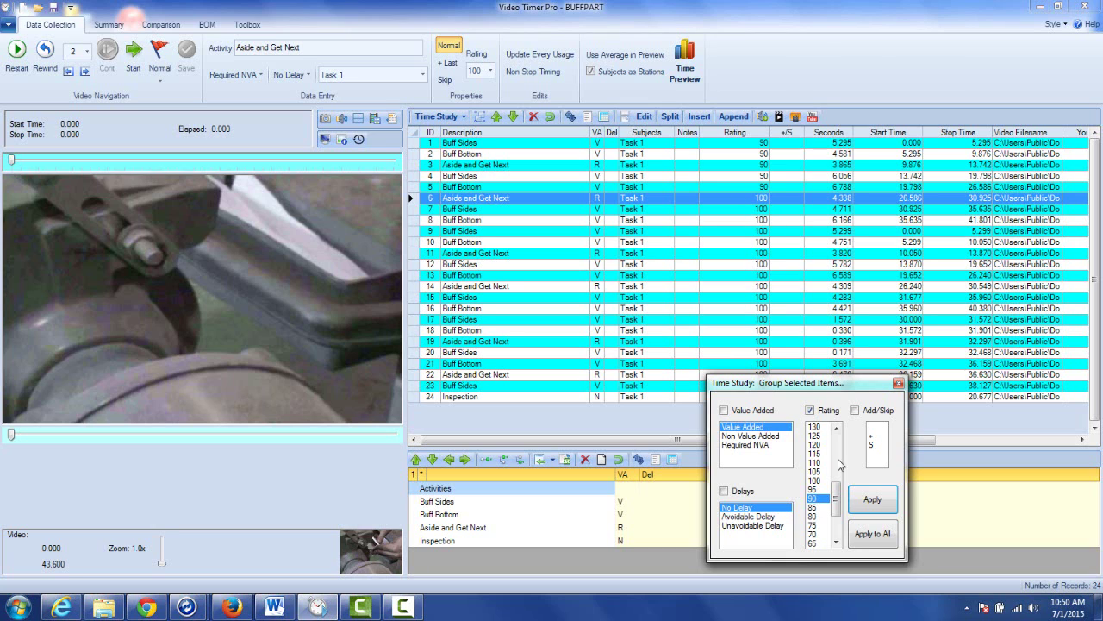
left_click(872, 500)
- Select all 24 rows, apply an 80 rating to them, and close the pop-up
left_click_drag(870, 383, 936, 270)
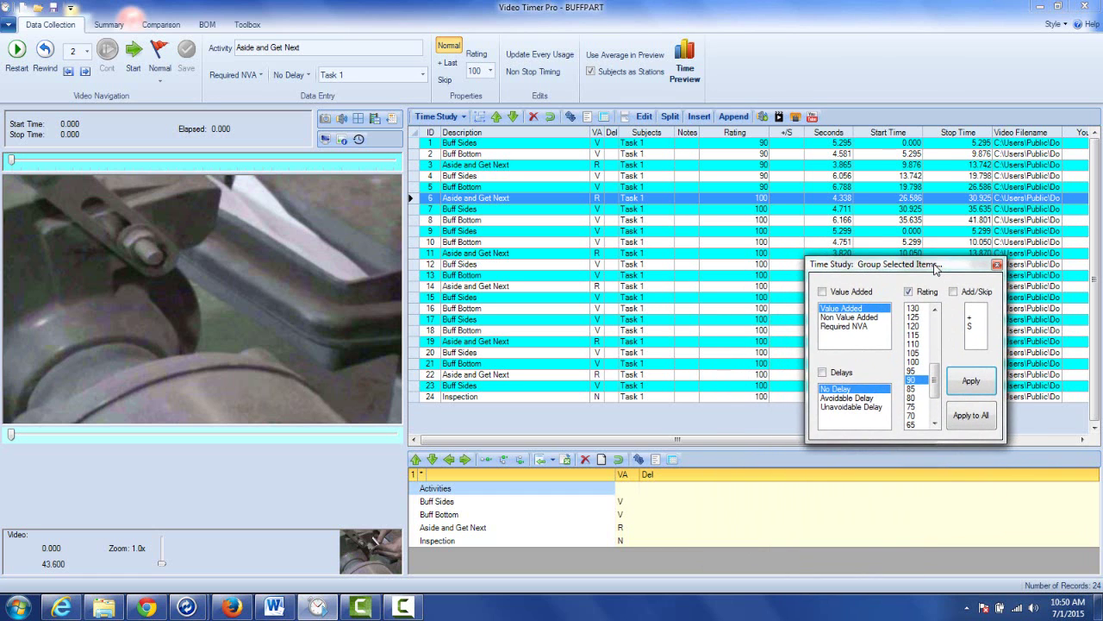
left_click(414, 136)
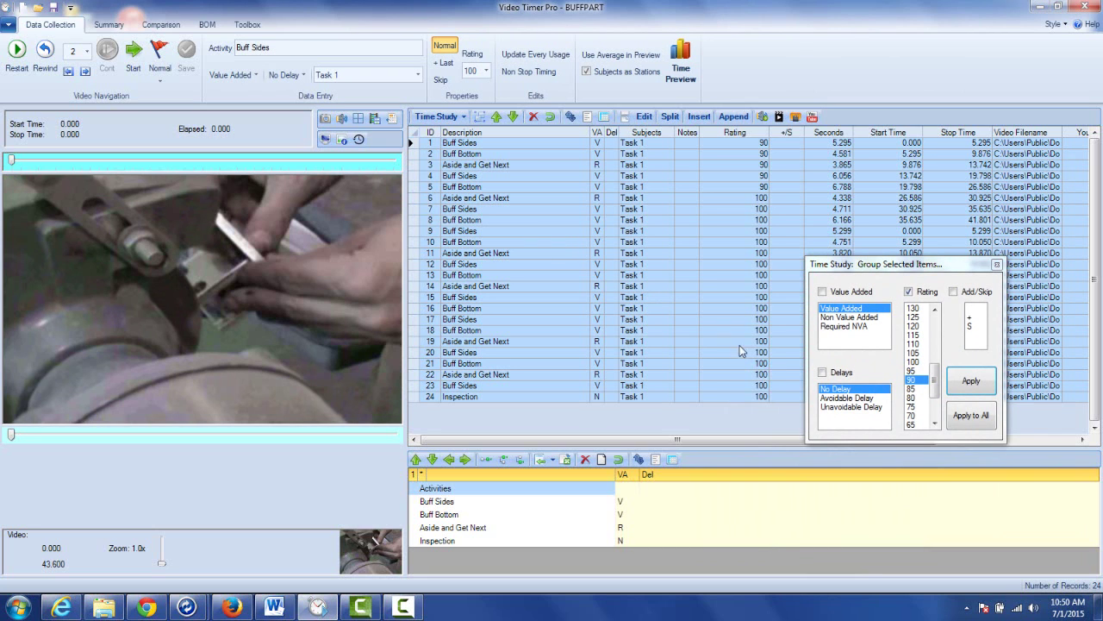
left_click(910, 399)
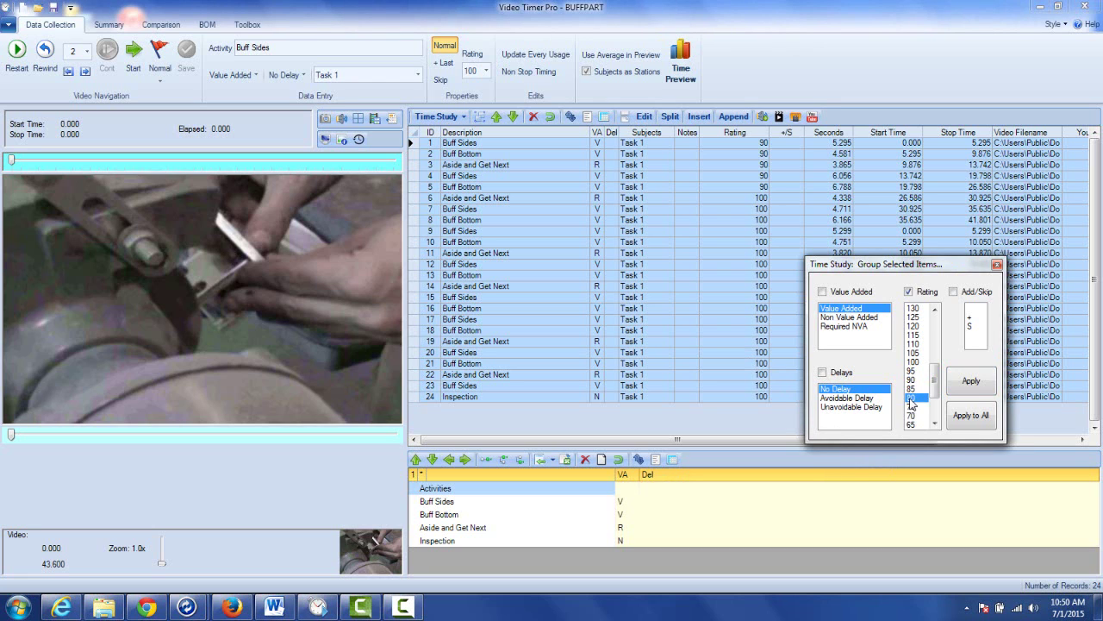
left_click_drag(945, 267, 950, 332)
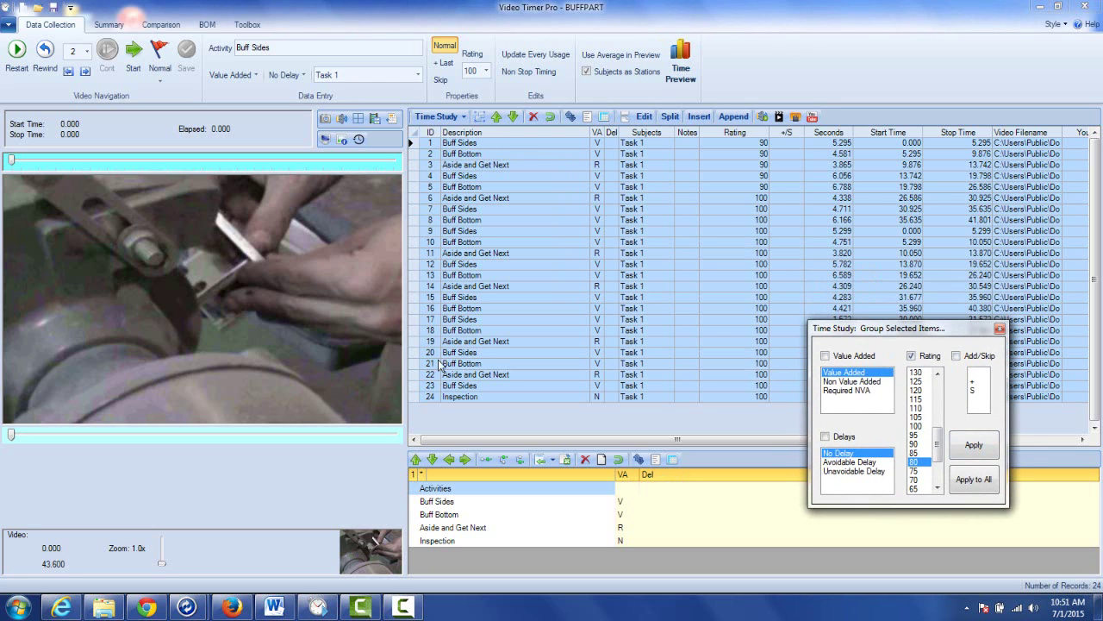
left_click(978, 453)
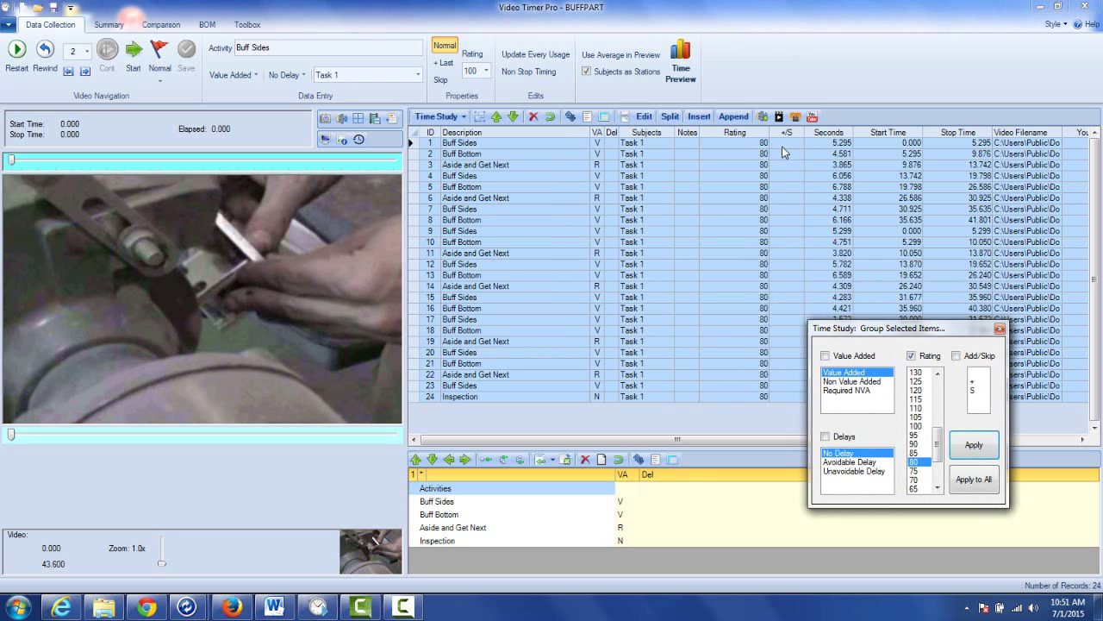
left_click(665, 312)
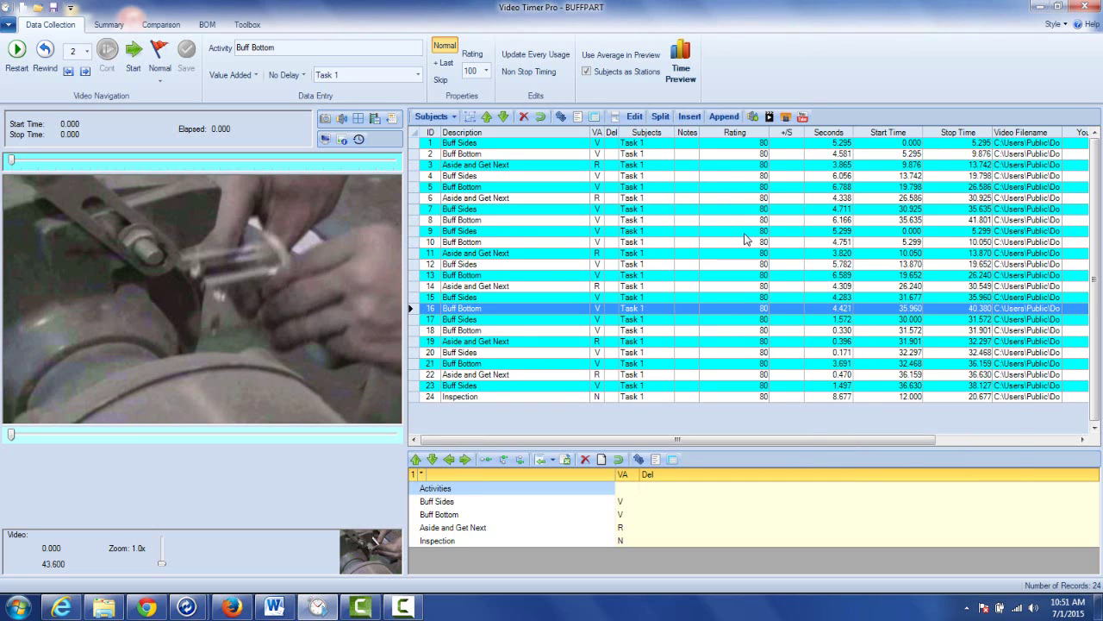
- Give all 24 BUFFPART elements a 95 rating and mark them Value Added (V)
double_click(739, 231)
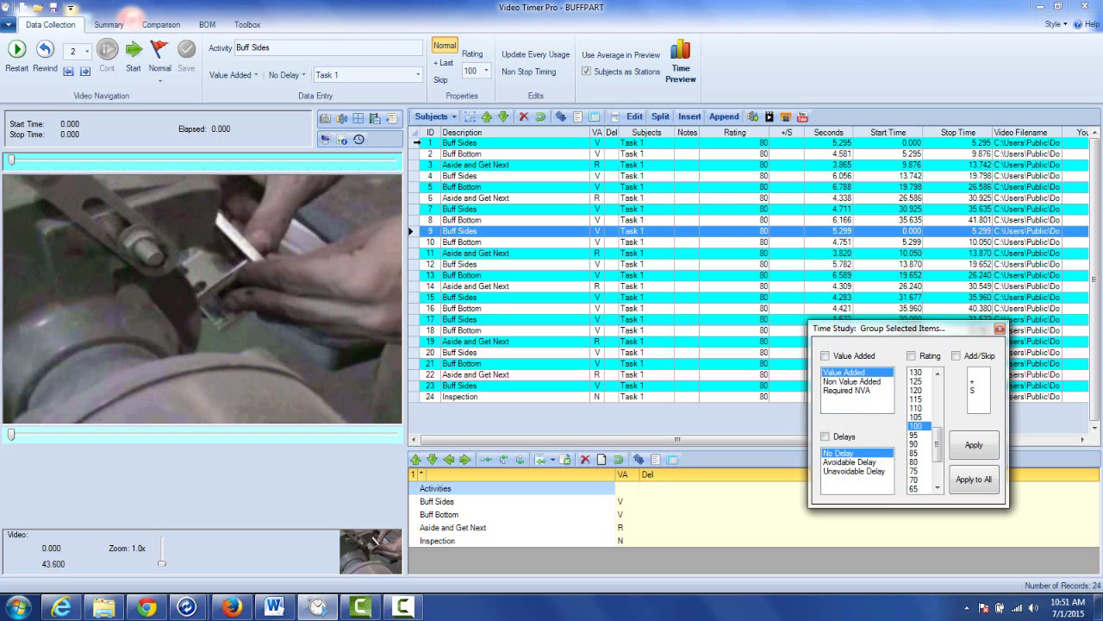
left_click(417, 135)
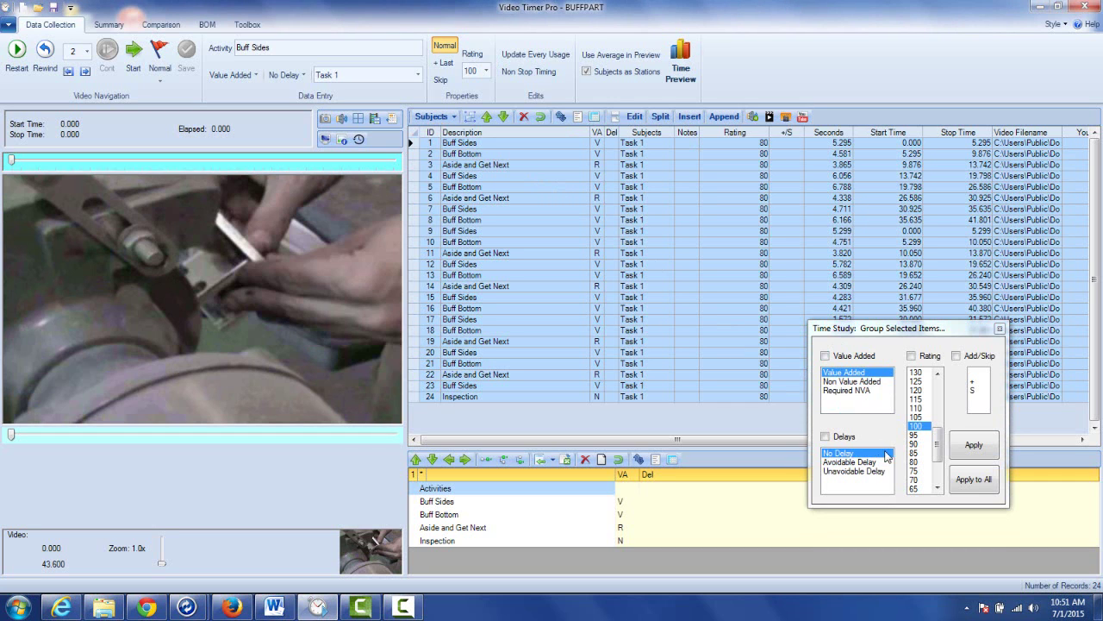
left_click(917, 435)
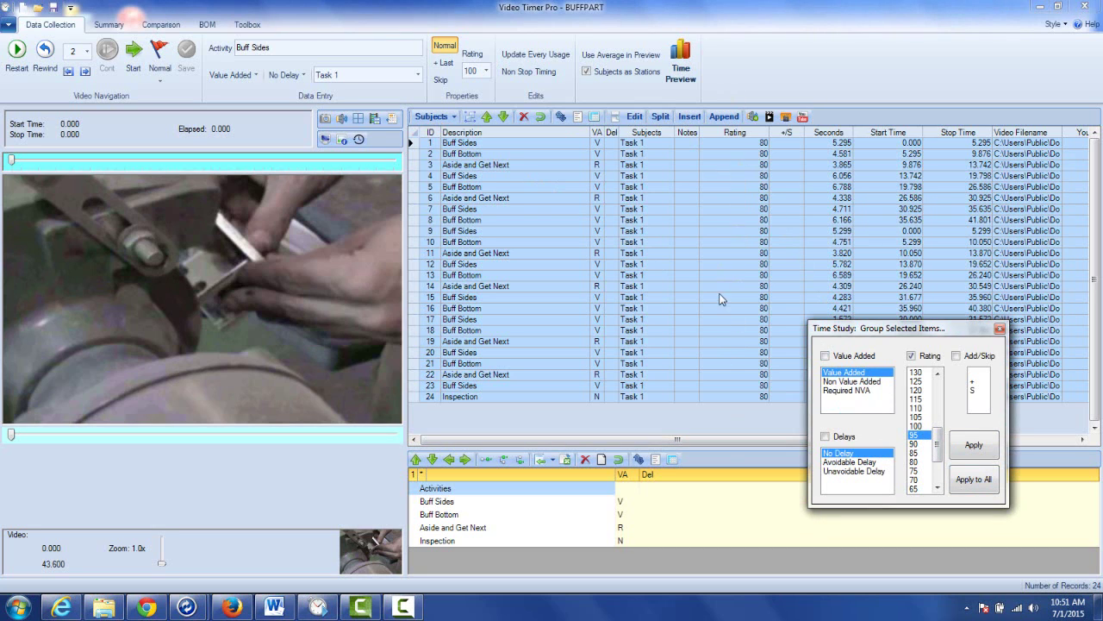
left_click(974, 445)
left_click(973, 445)
left_click_drag(890, 328, 889, 314)
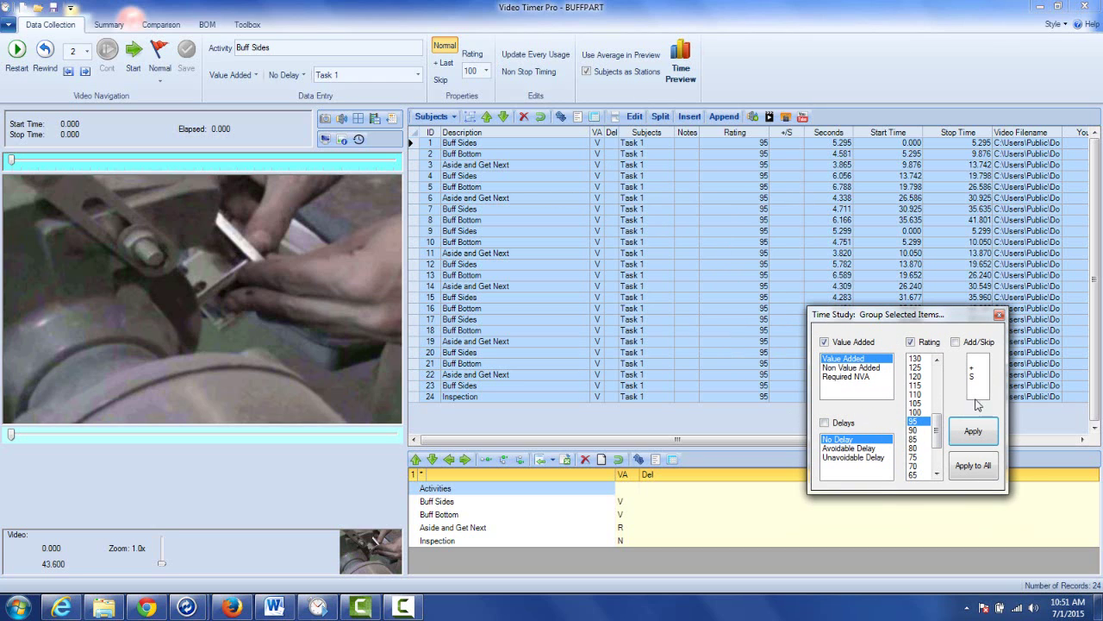
left_click(998, 314)
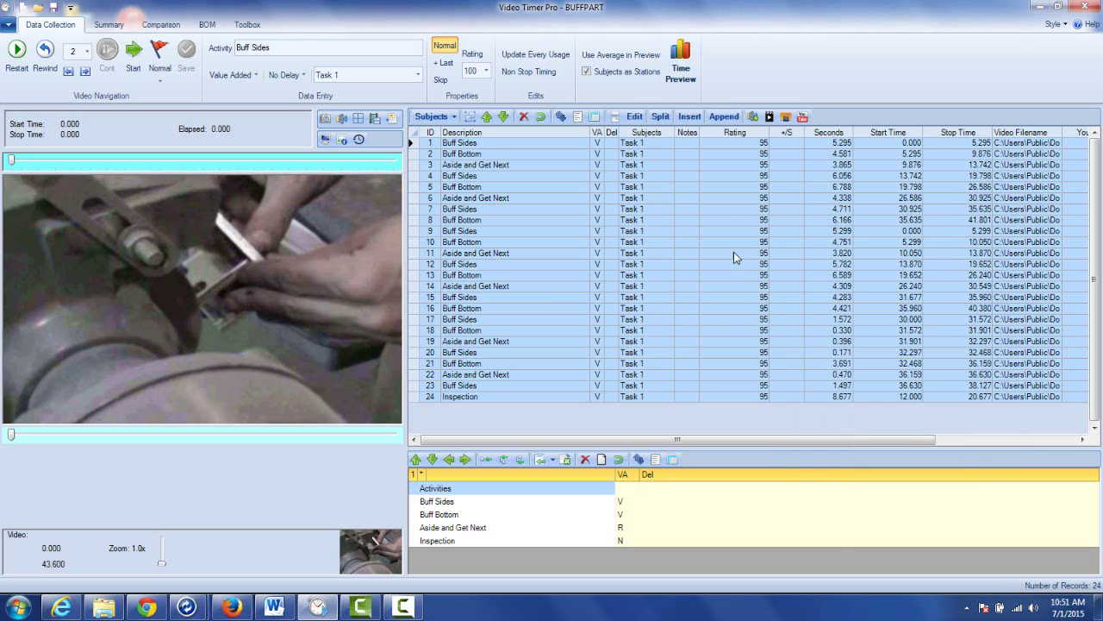
left_click(8, 26)
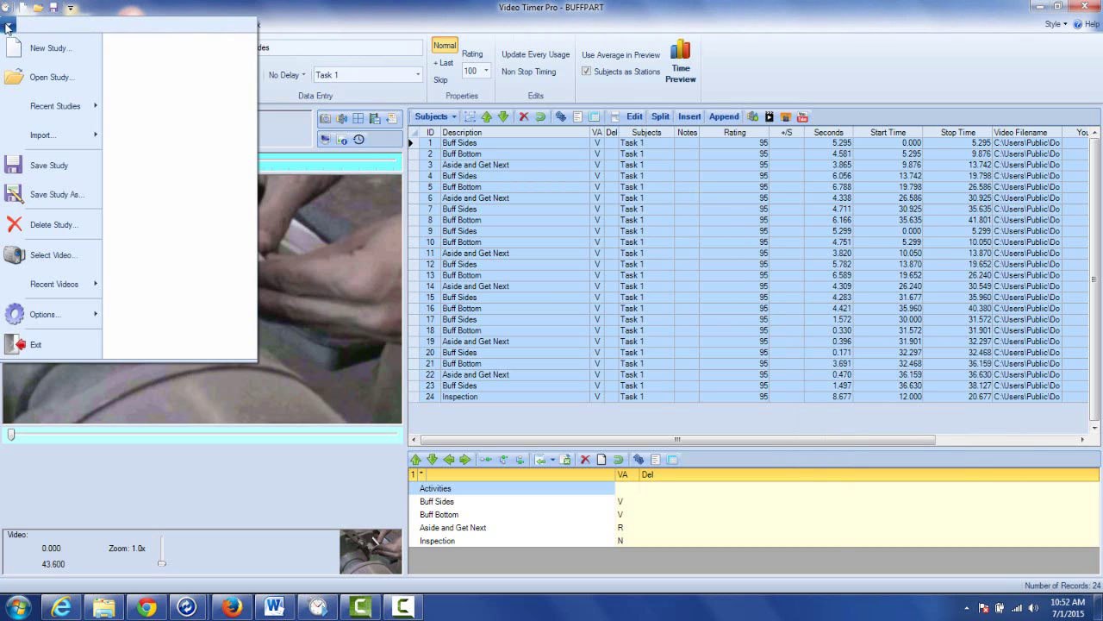
mouse_move(53, 106)
left_click(169, 49)
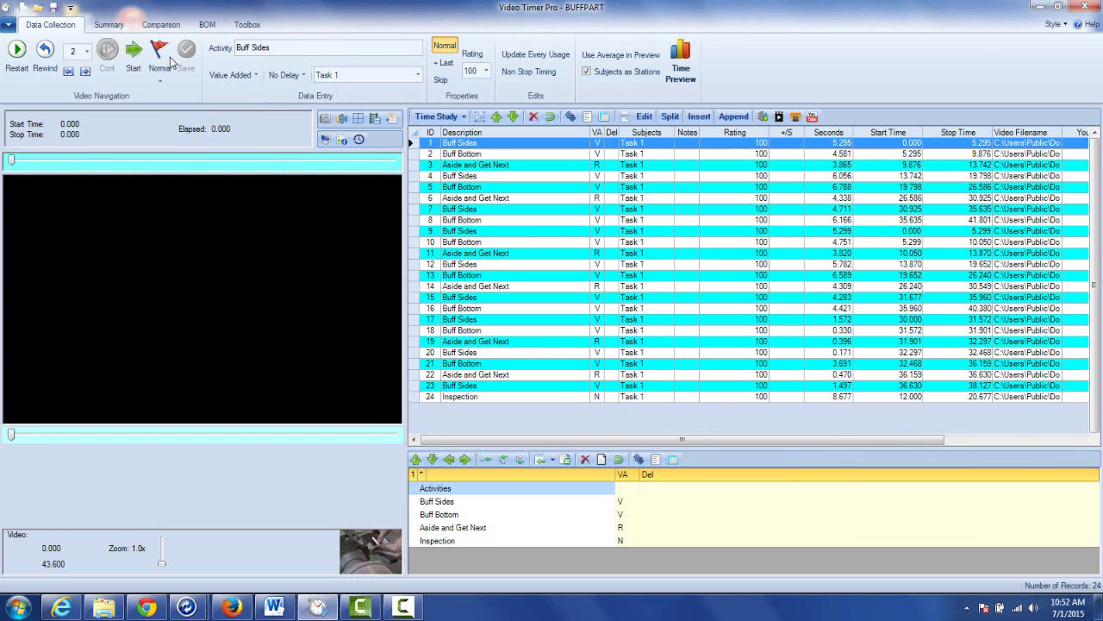
double_click(755, 144)
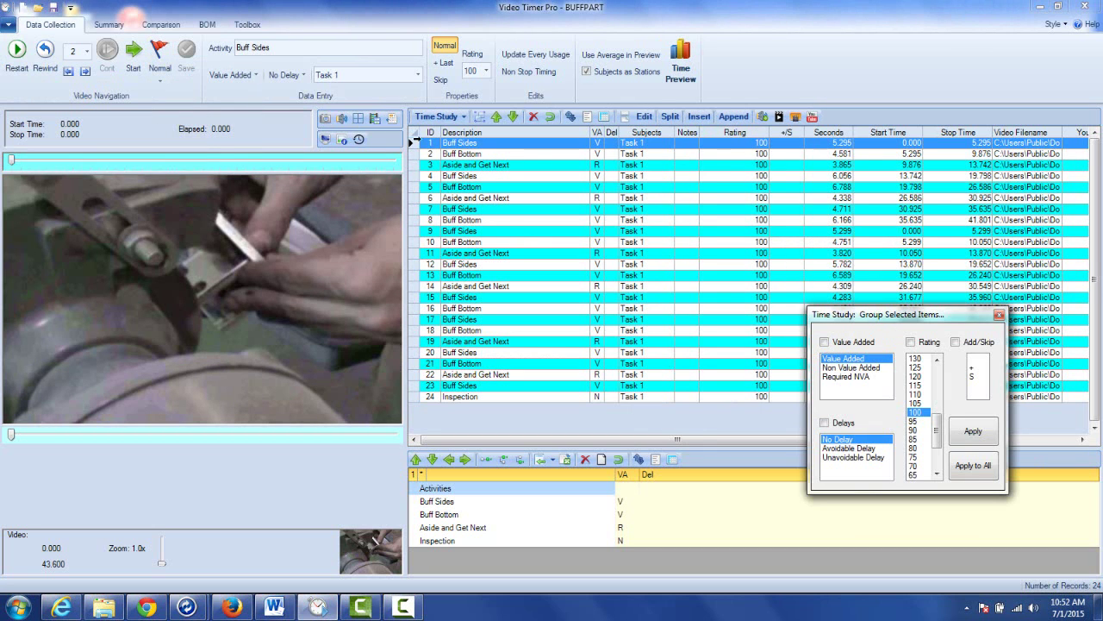
left_click(413, 136)
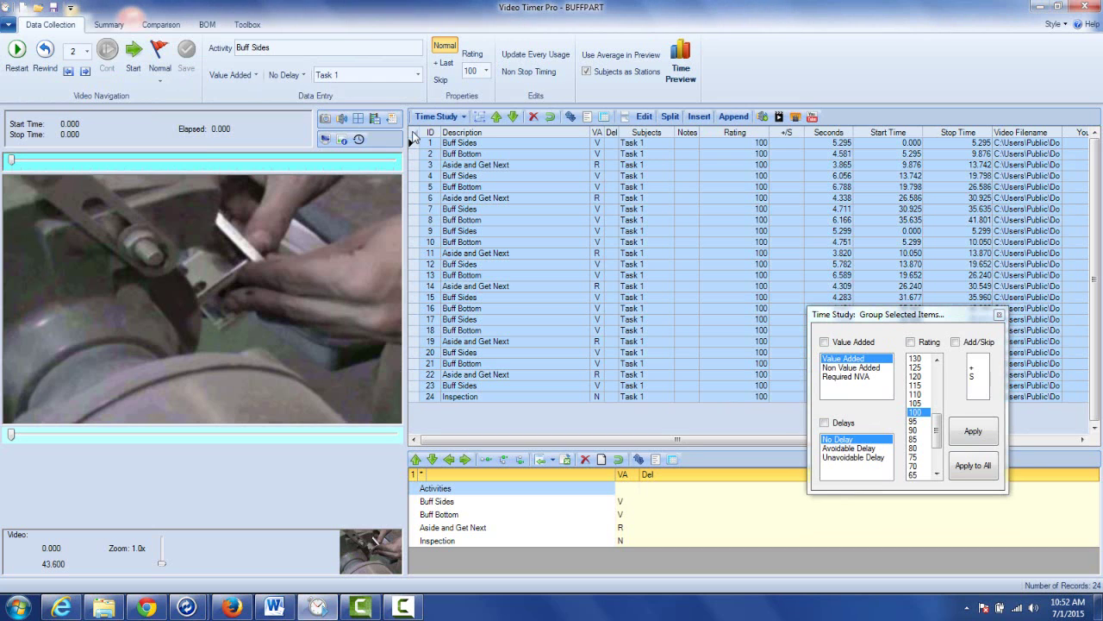
left_click(916, 431)
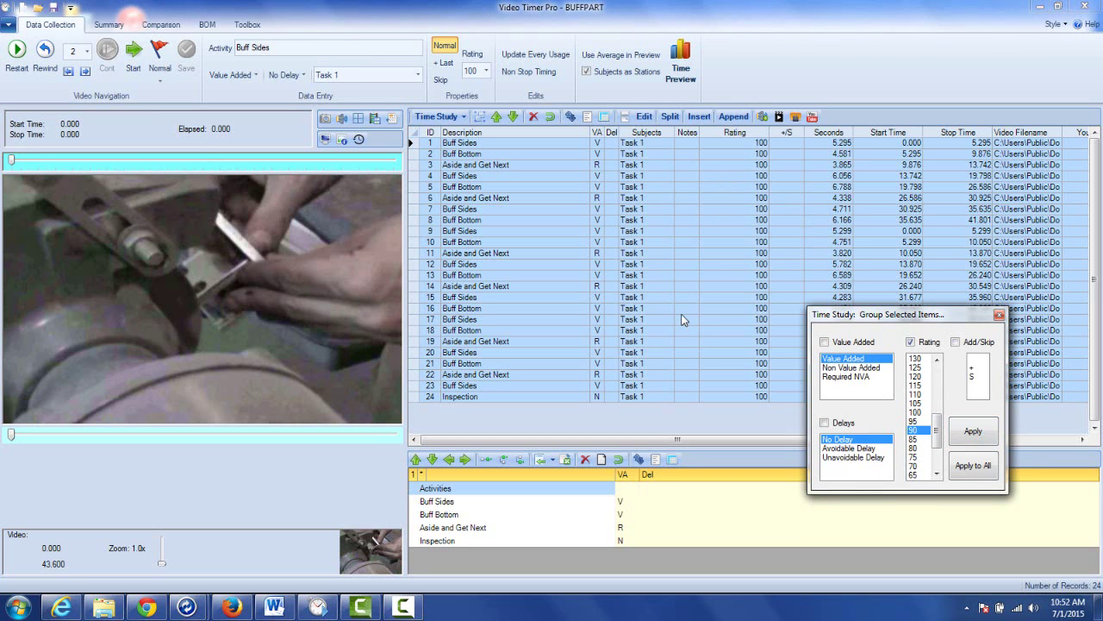
left_click(972, 431)
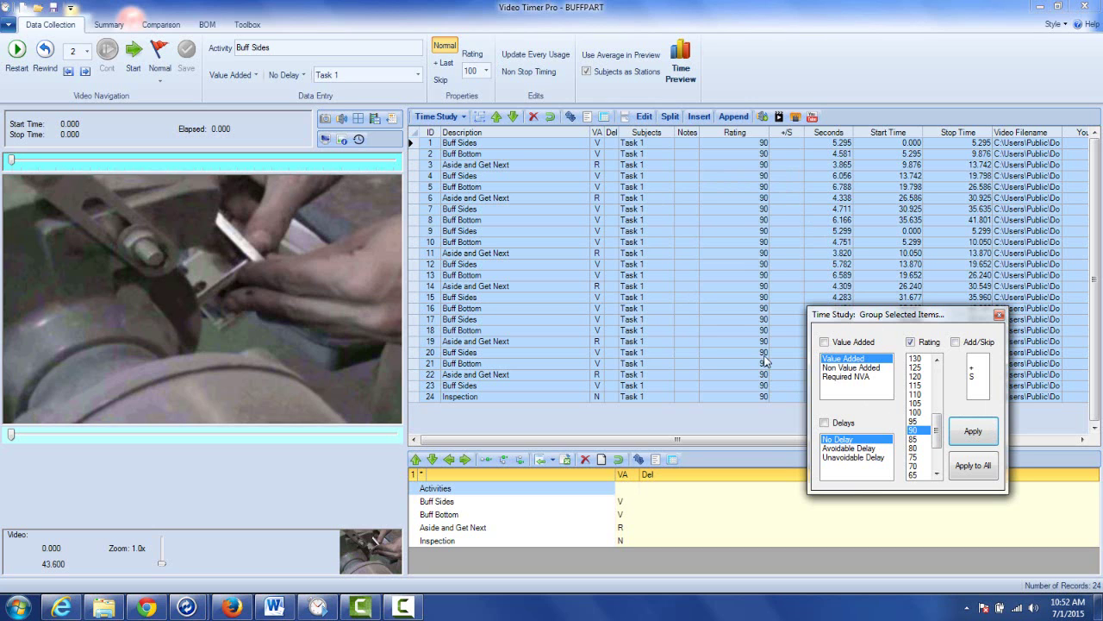
key("Escape")
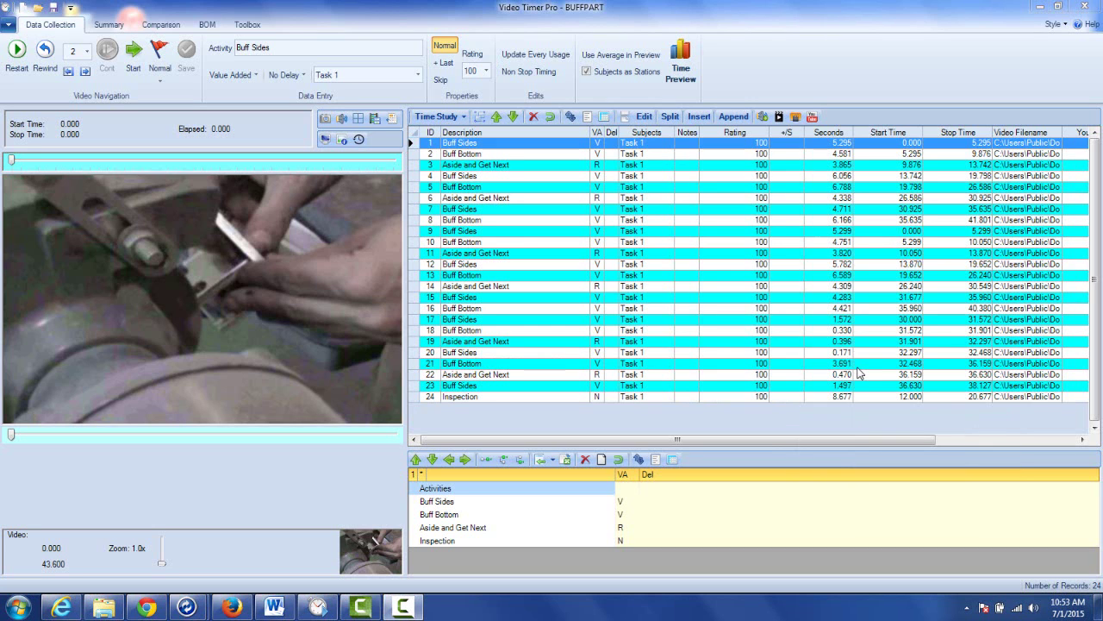
- Rate rows 1–7 at 90 through the Group Selected Items pop-up
double_click(761, 148)
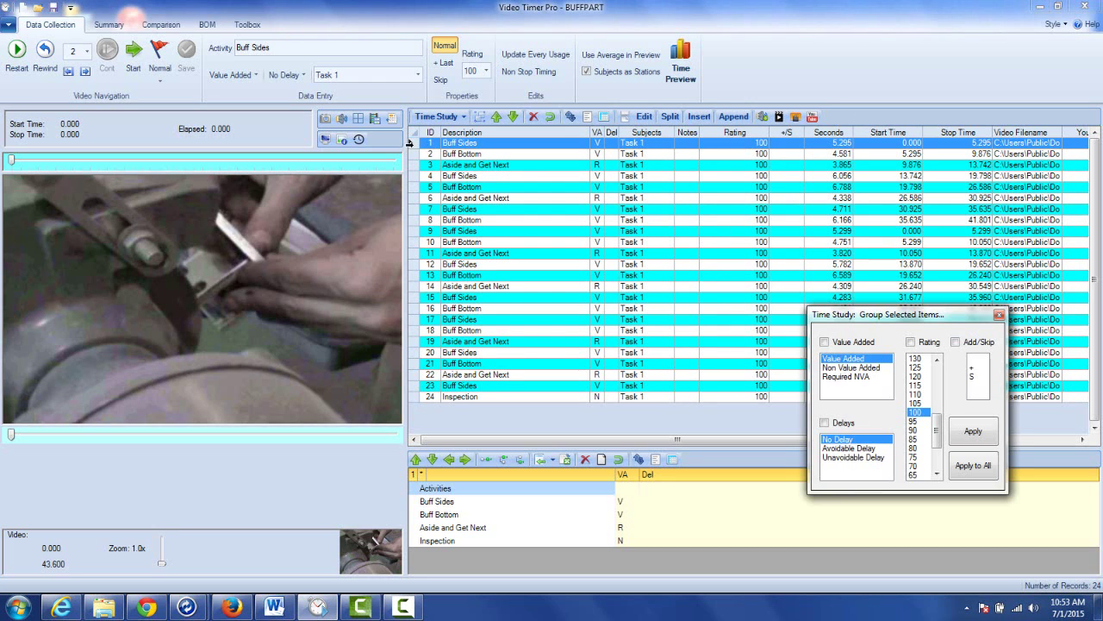
left_click(411, 144)
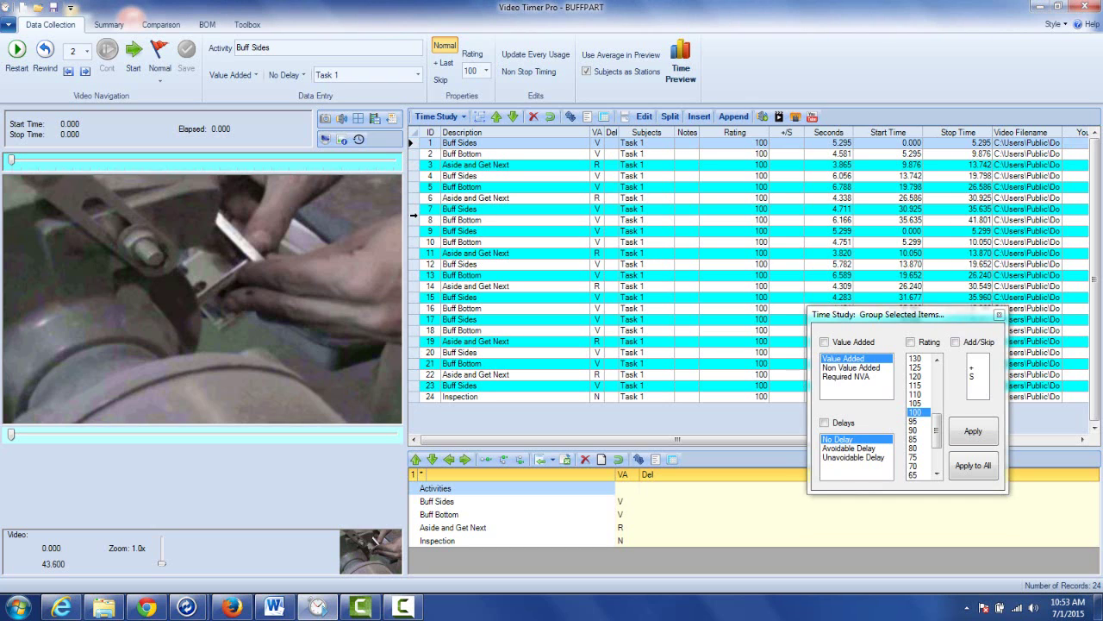
left_click(414, 212, "shift")
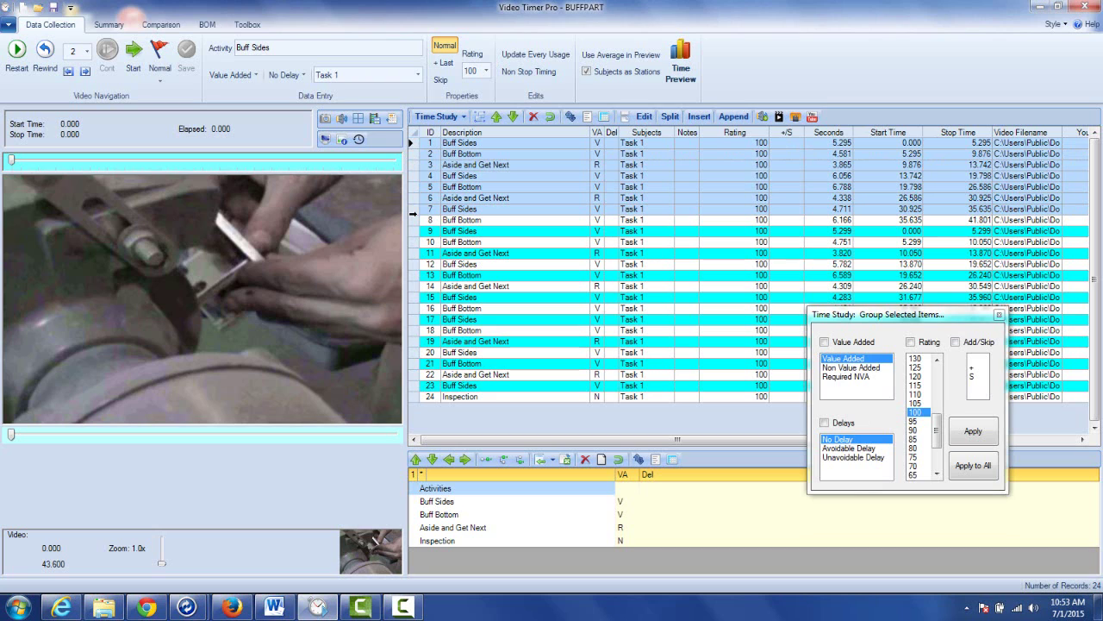
left_click(917, 431)
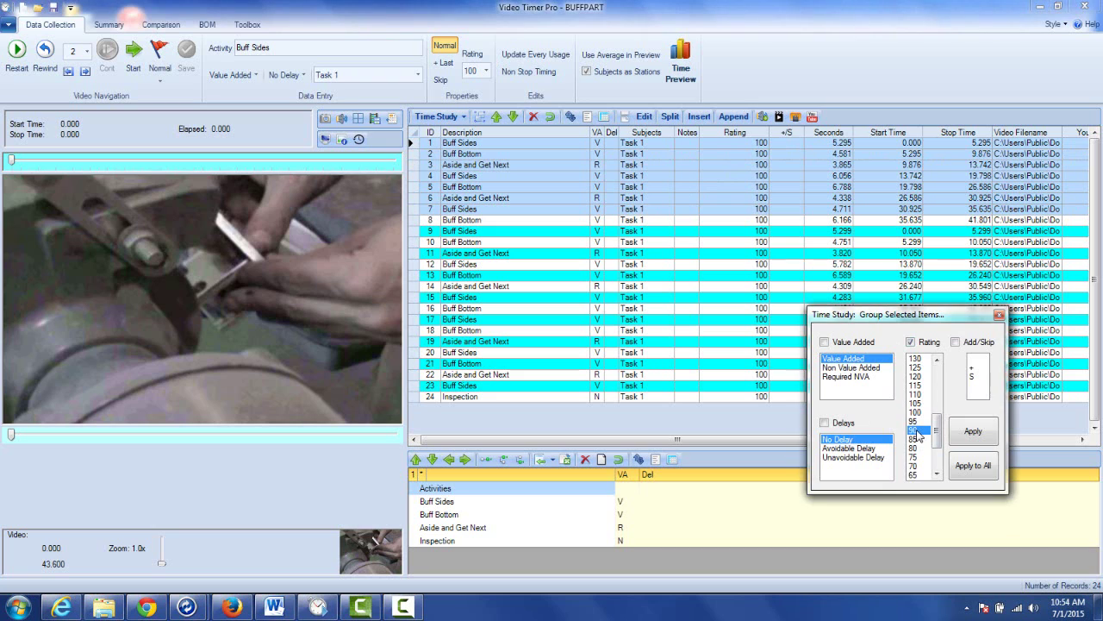
left_click(974, 437)
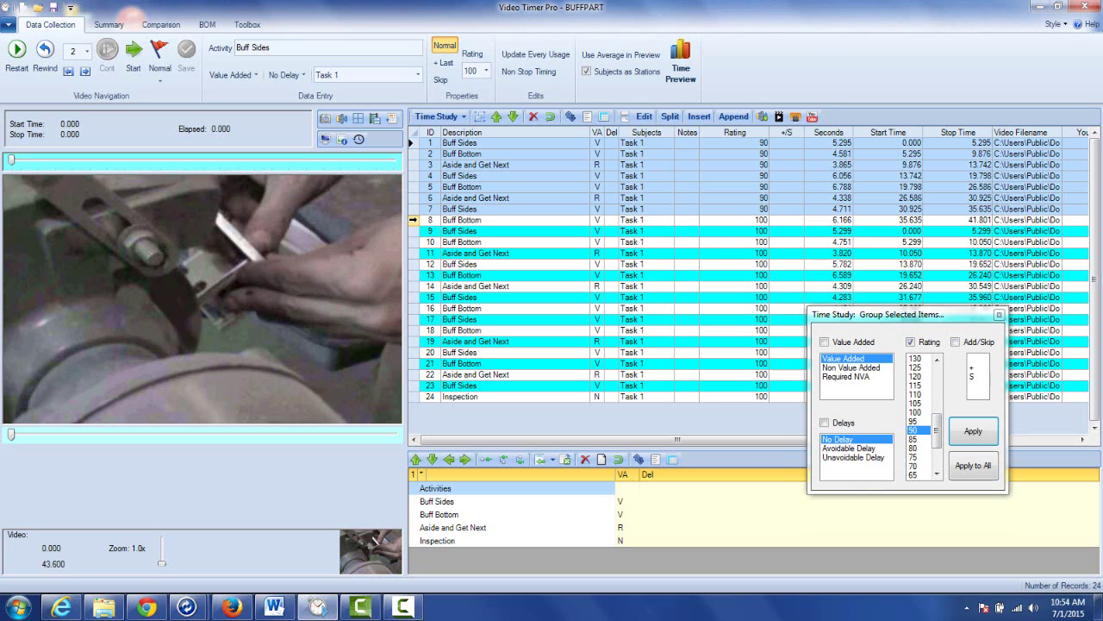
- Rate rows 8–16 at 105
left_click(413, 220)
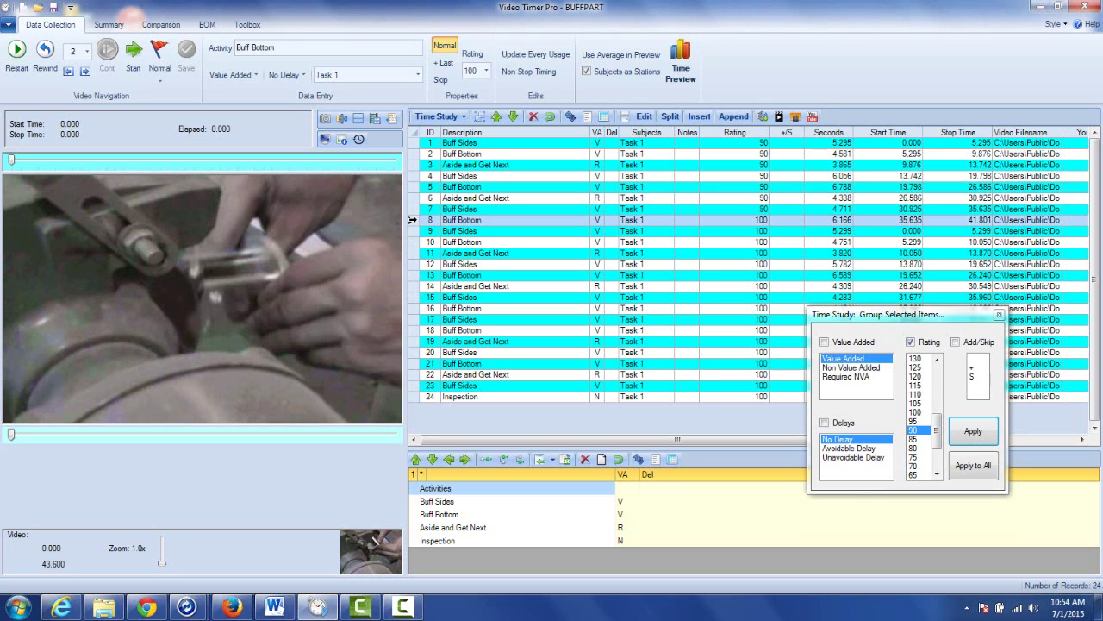
left_click(412, 311, "shift")
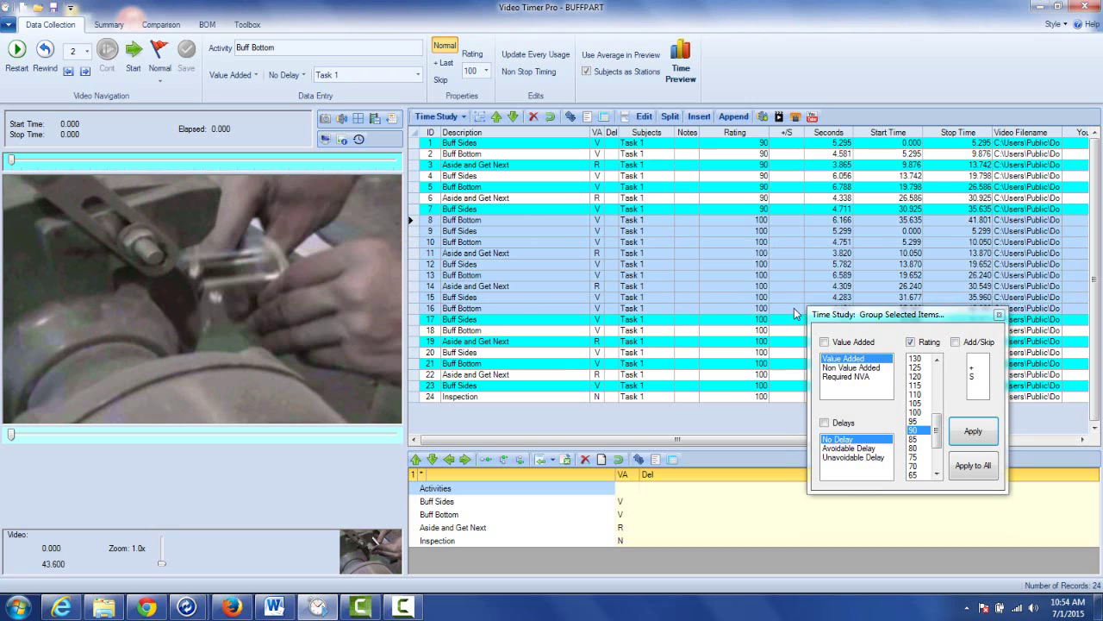
left_click(915, 402)
left_click(975, 433)
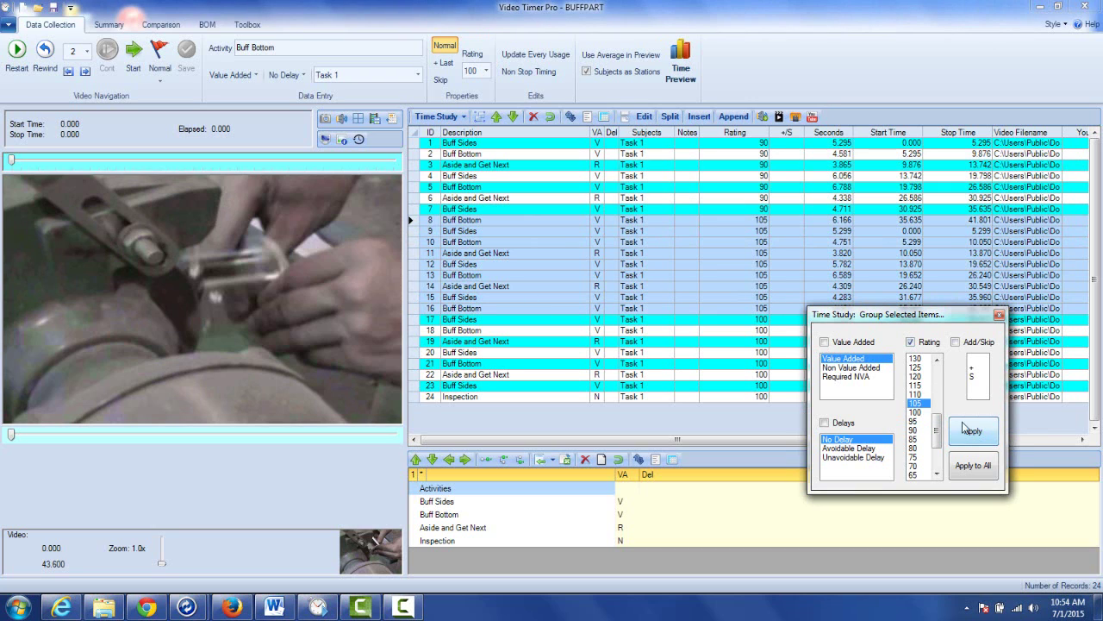
- Rate rows 17–24 at 80
left_click(409, 320)
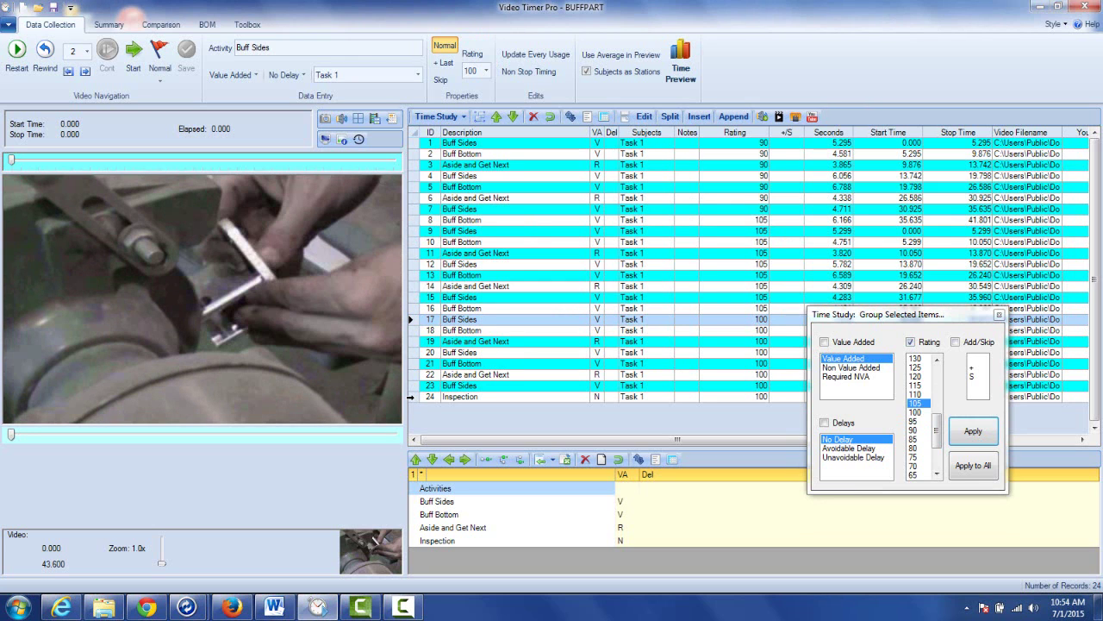
left_click(411, 397, "shift")
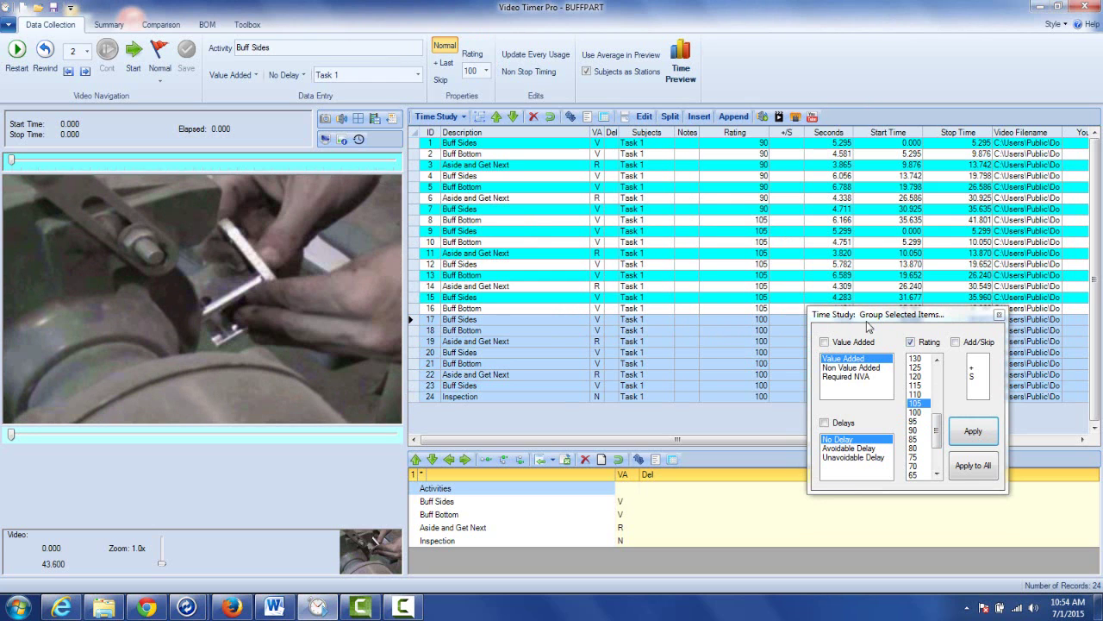
left_click(914, 449)
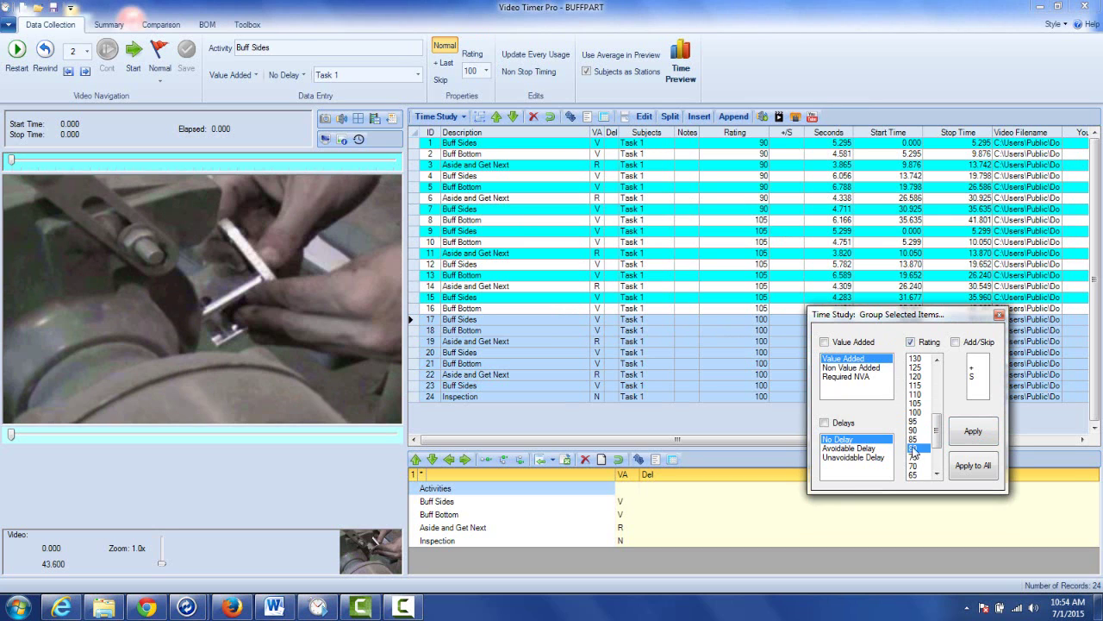
left_click(971, 433)
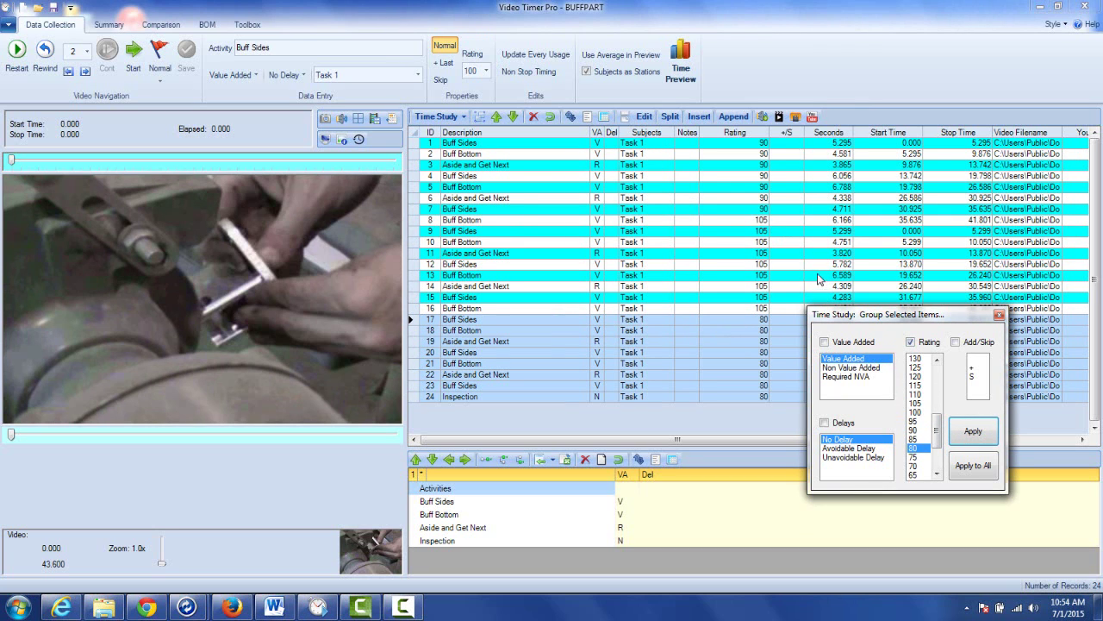
left_click_drag(896, 324, 904, 400)
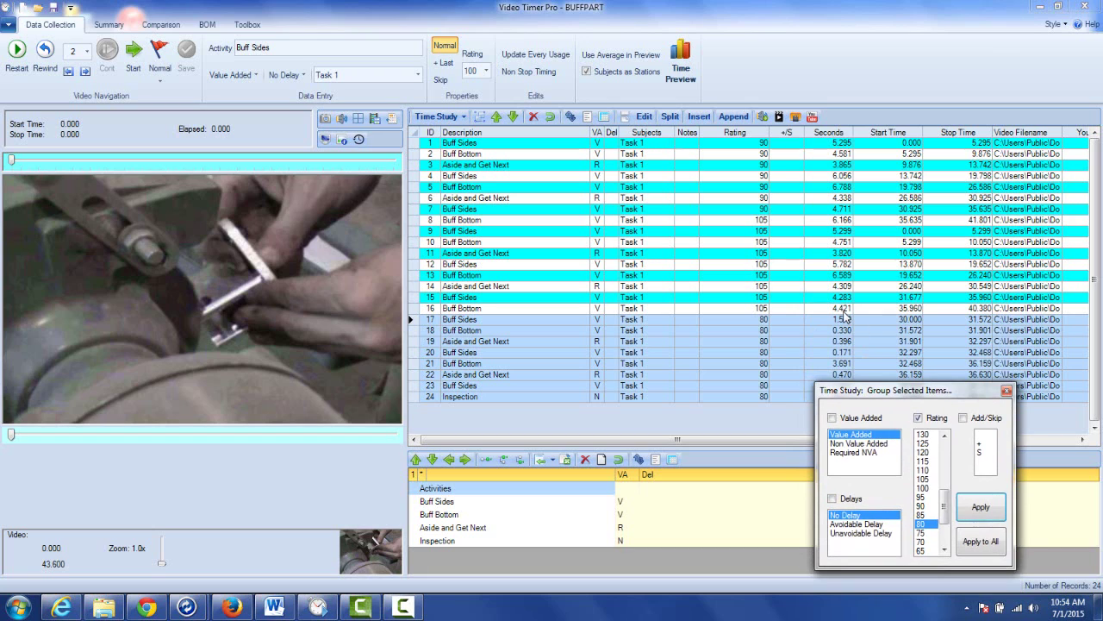